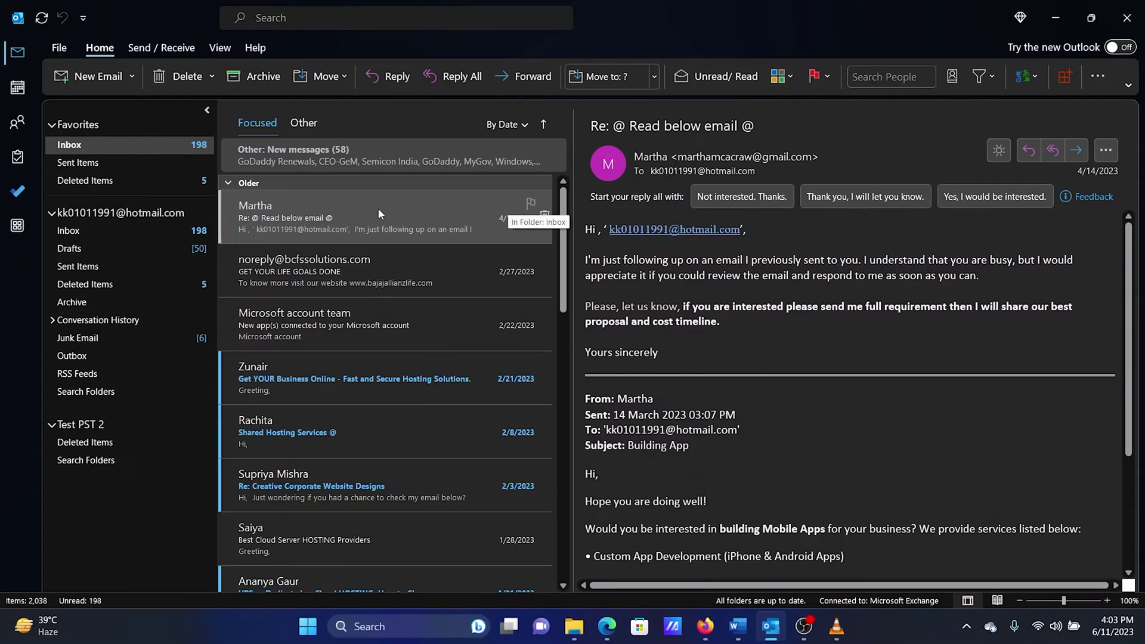
# Step: Delete the 'Re: @ Read below email @' message from the inbox list using its context menu
pyautogui.rightClick(379, 208)
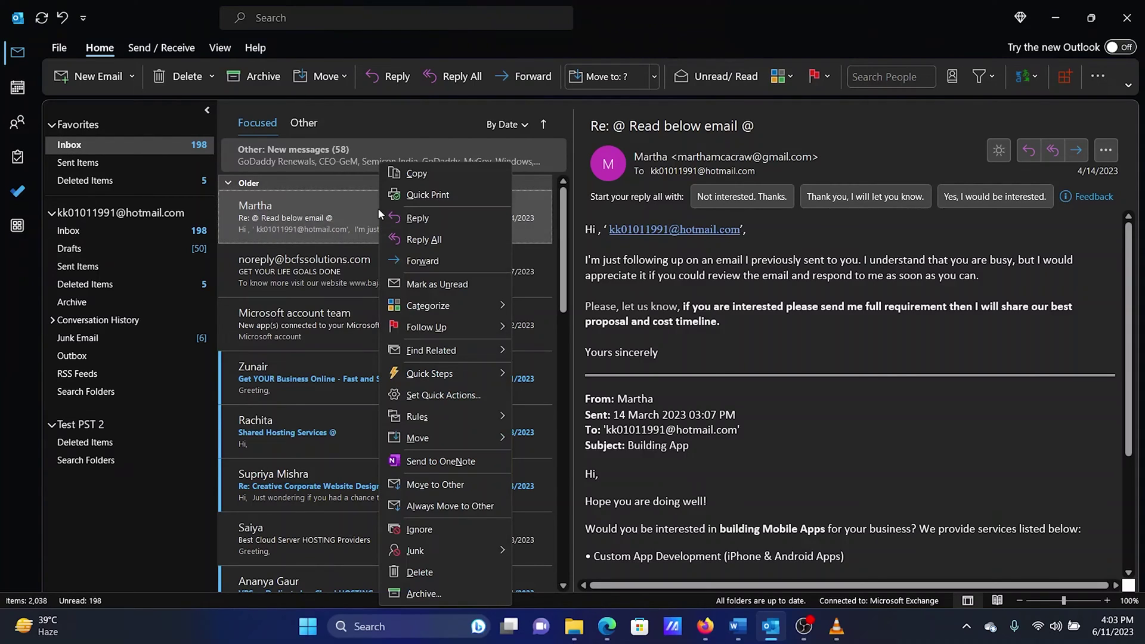
pyautogui.rightClick(355, 210)
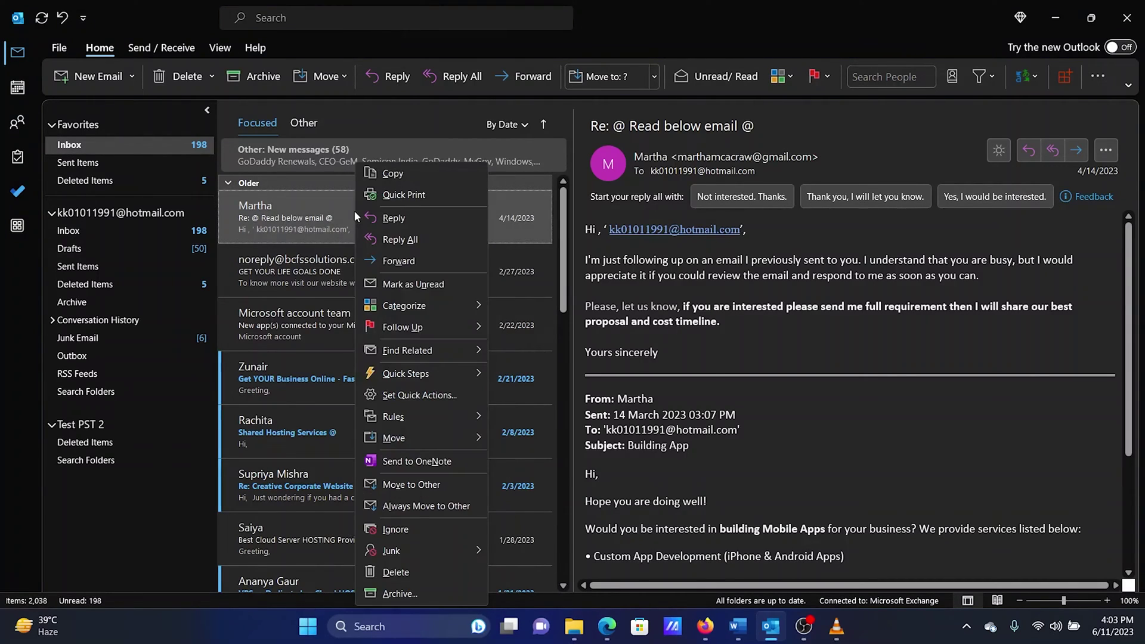
pyautogui.click(442, 580)
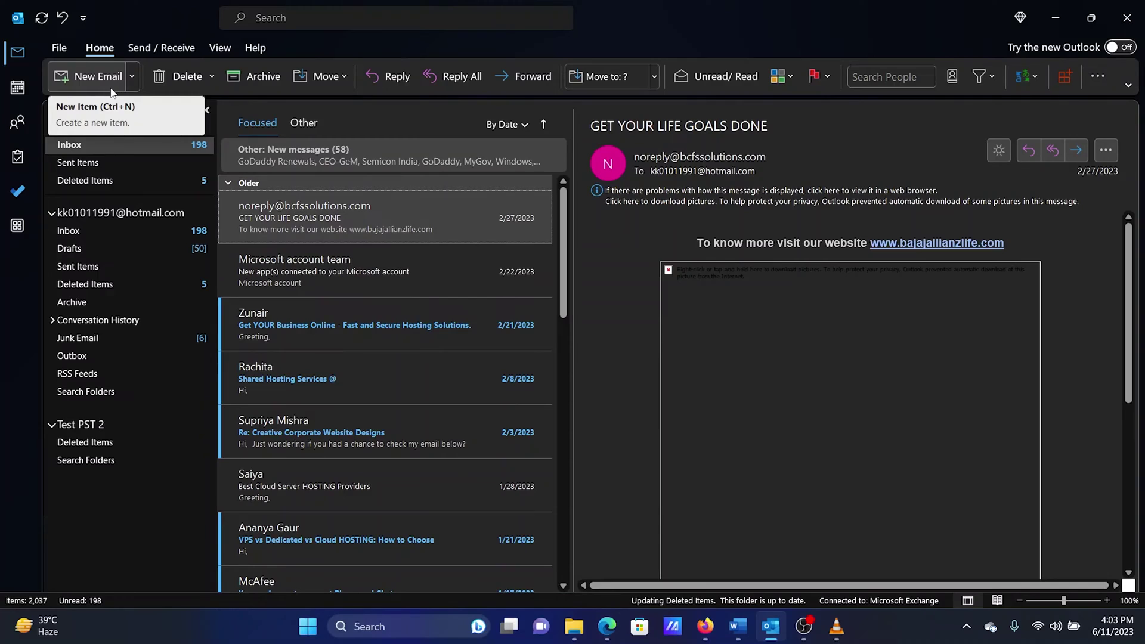
# Step: From Account Settings' Data Files list, run Compact Now on the mailbox's .ost file
pyautogui.click(61, 47)
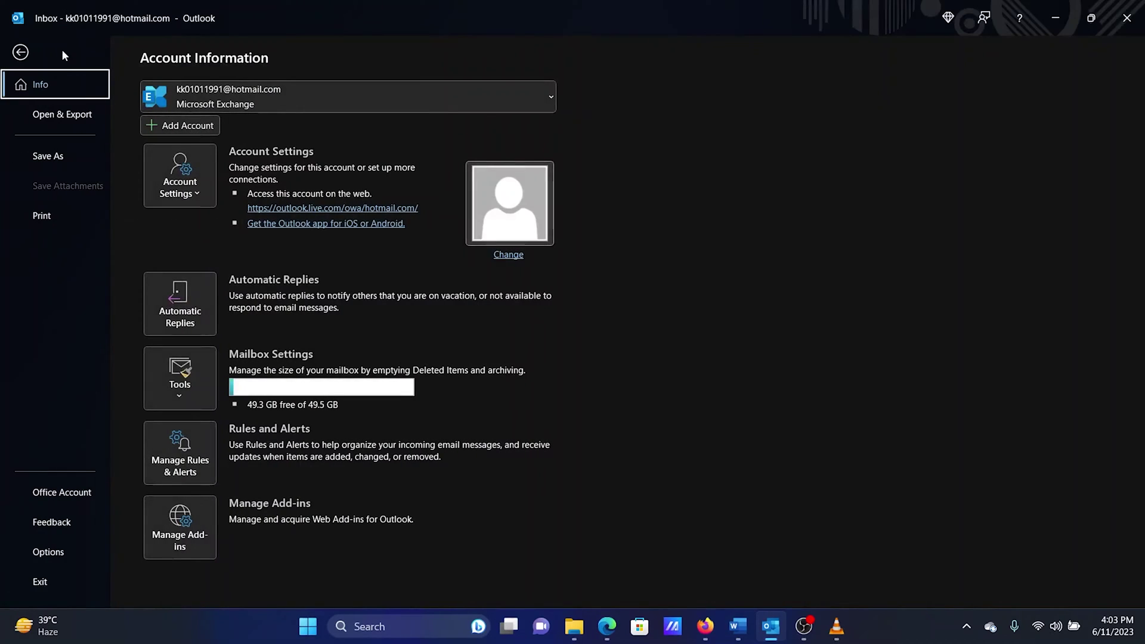
pyautogui.click(189, 182)
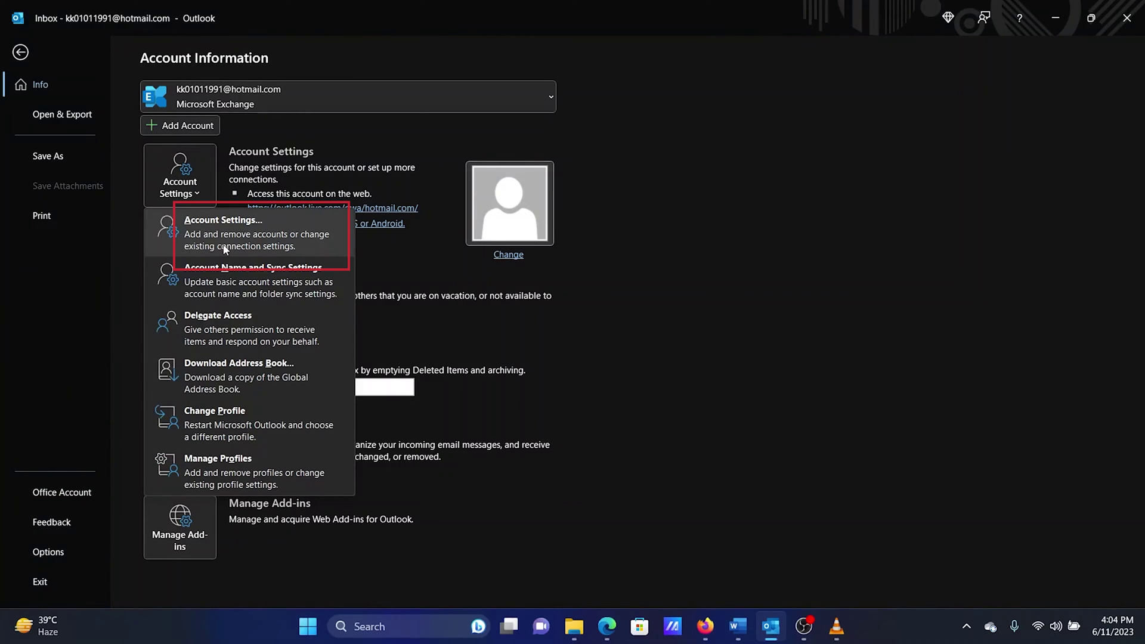
pyautogui.click(225, 244)
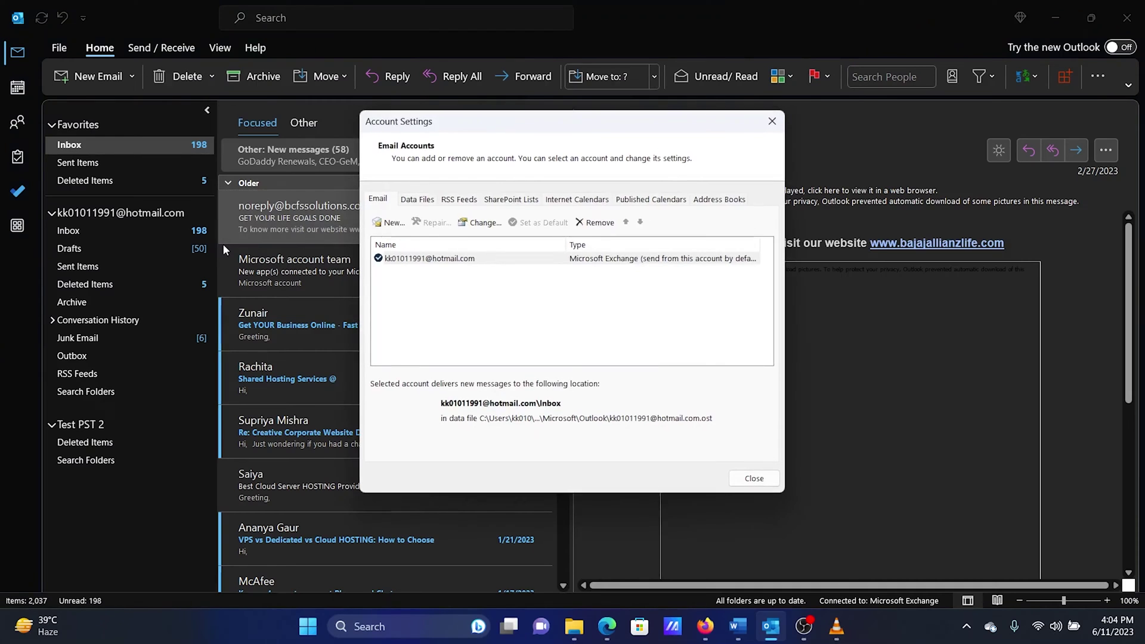
pyautogui.click(417, 201)
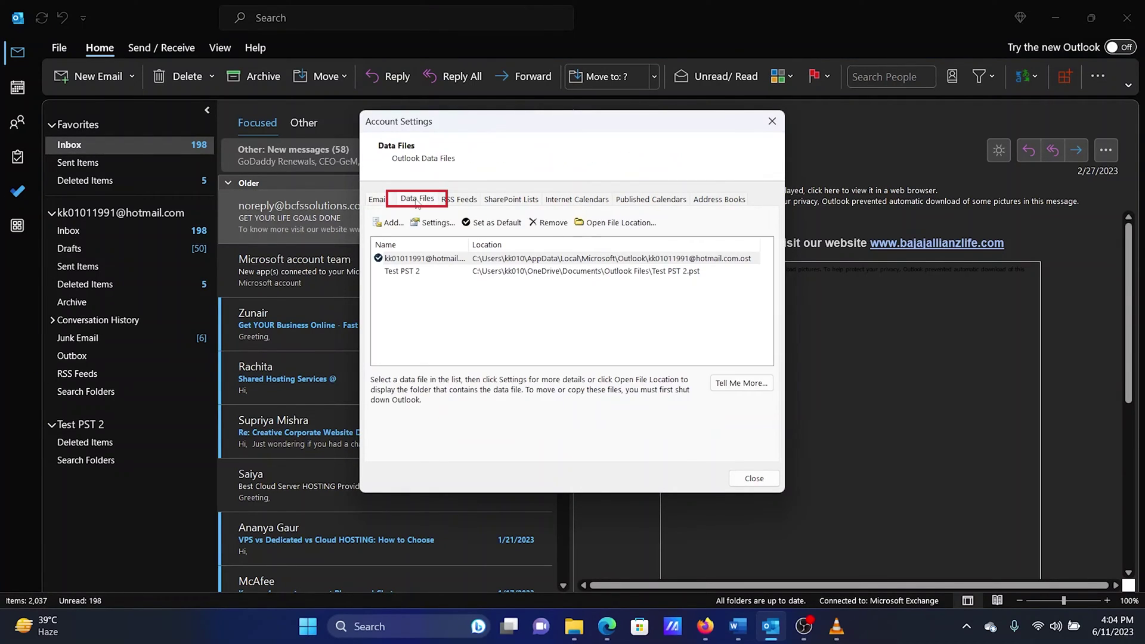
pyautogui.click(427, 272)
pyautogui.click(428, 258)
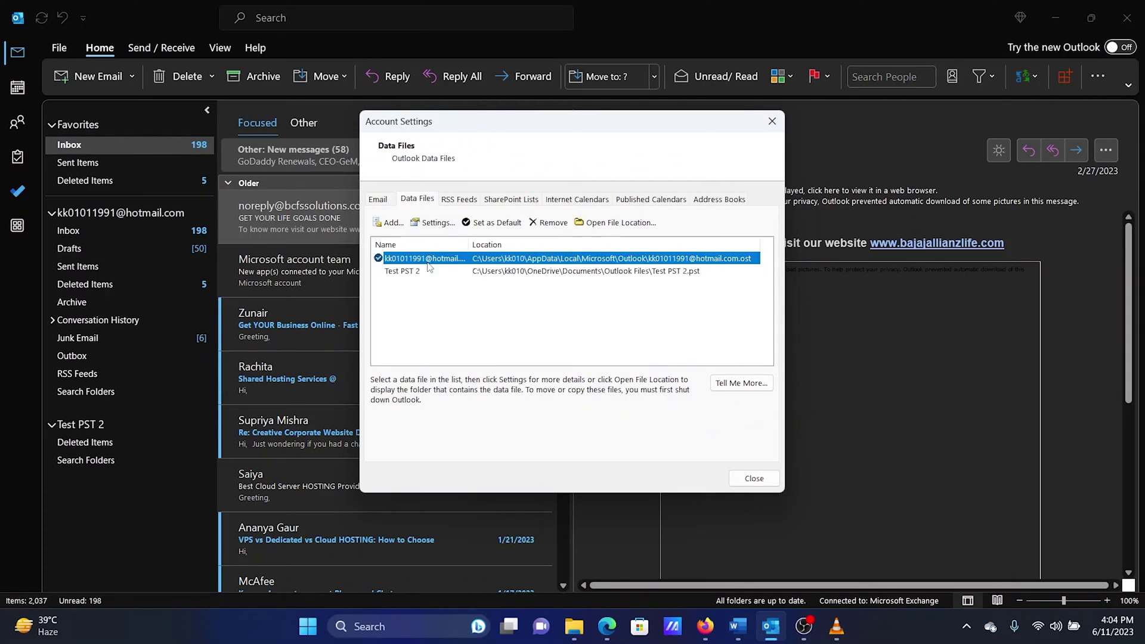
pyautogui.click(436, 223)
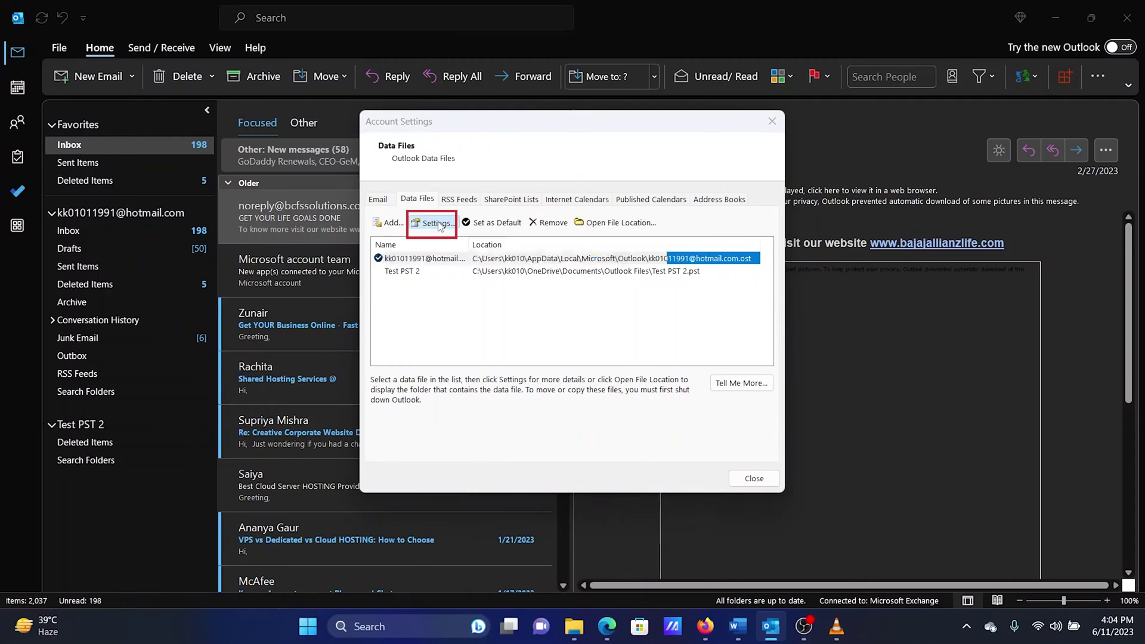
pyautogui.click(442, 255)
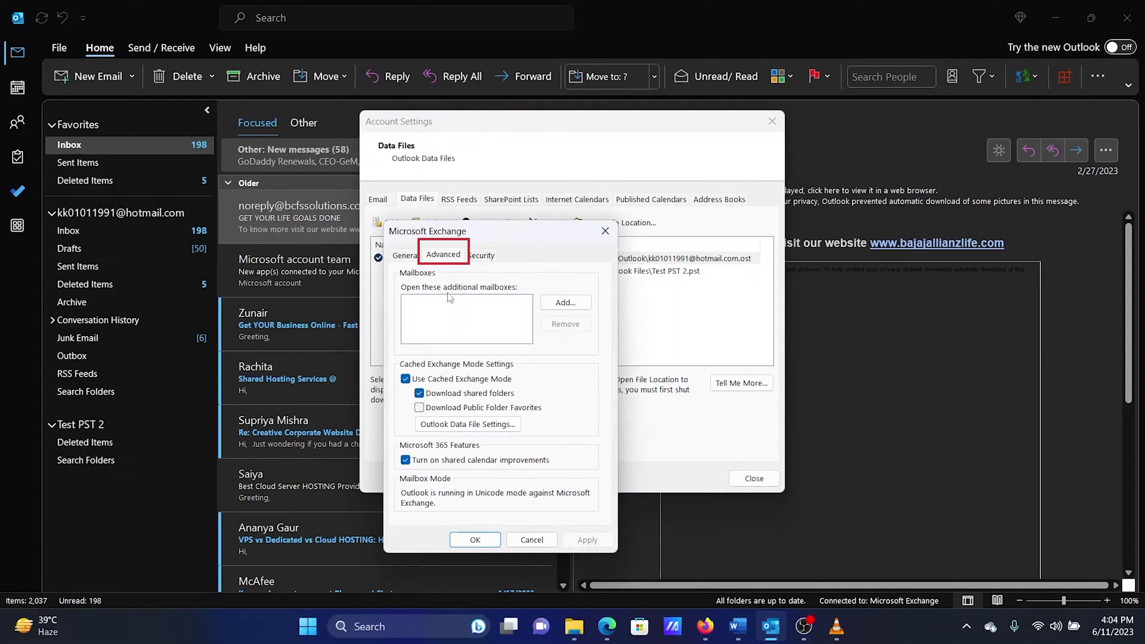
pyautogui.click(468, 425)
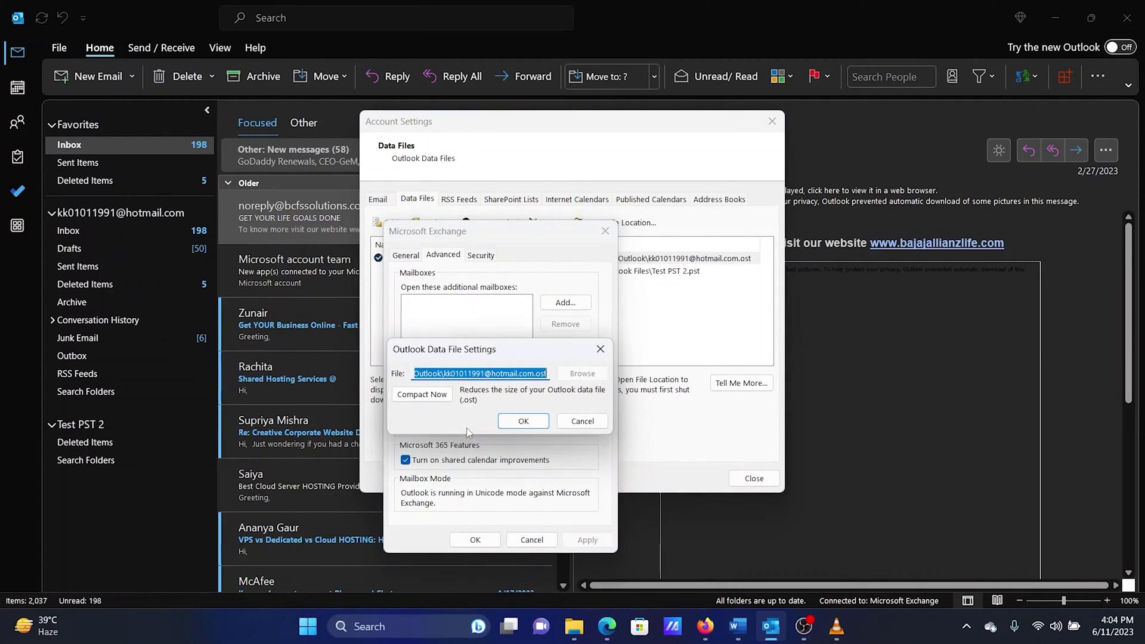
pyautogui.click(448, 399)
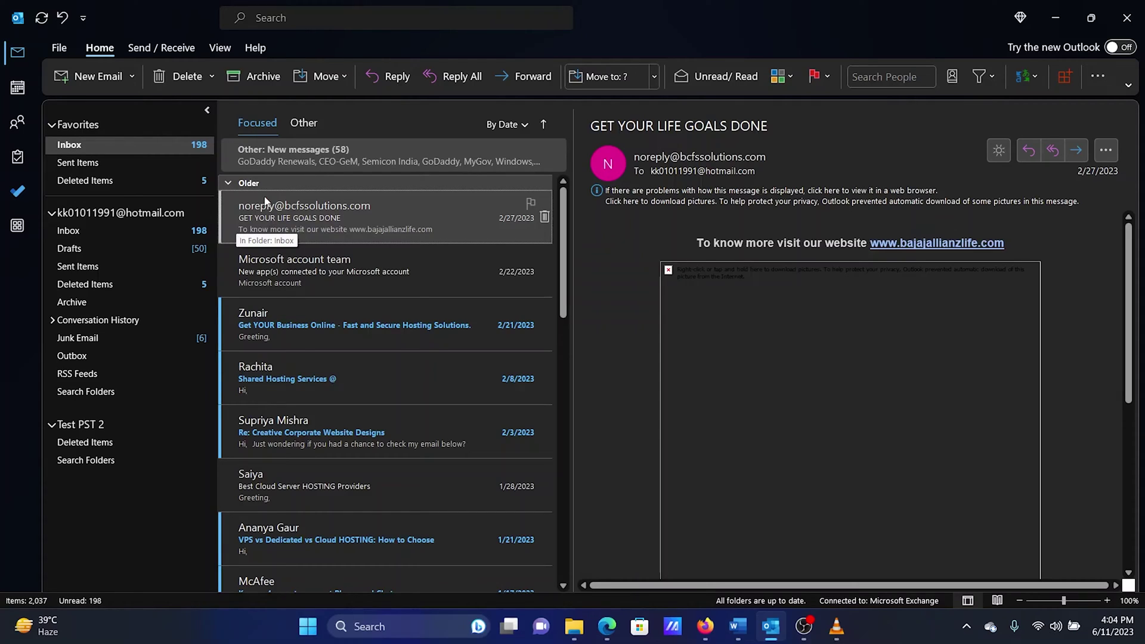
# Step: Delete the Microsoft account team's 'New app(s) connected' email, leaving 2,036 inbox items
pyautogui.rightClick(333, 274)
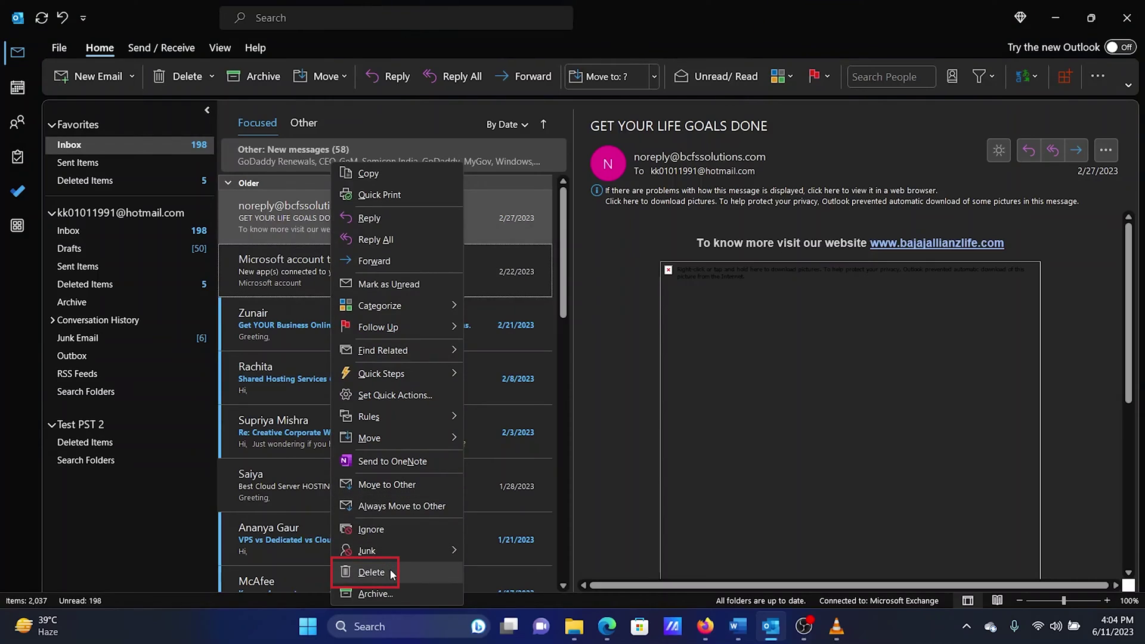
pyautogui.click(391, 573)
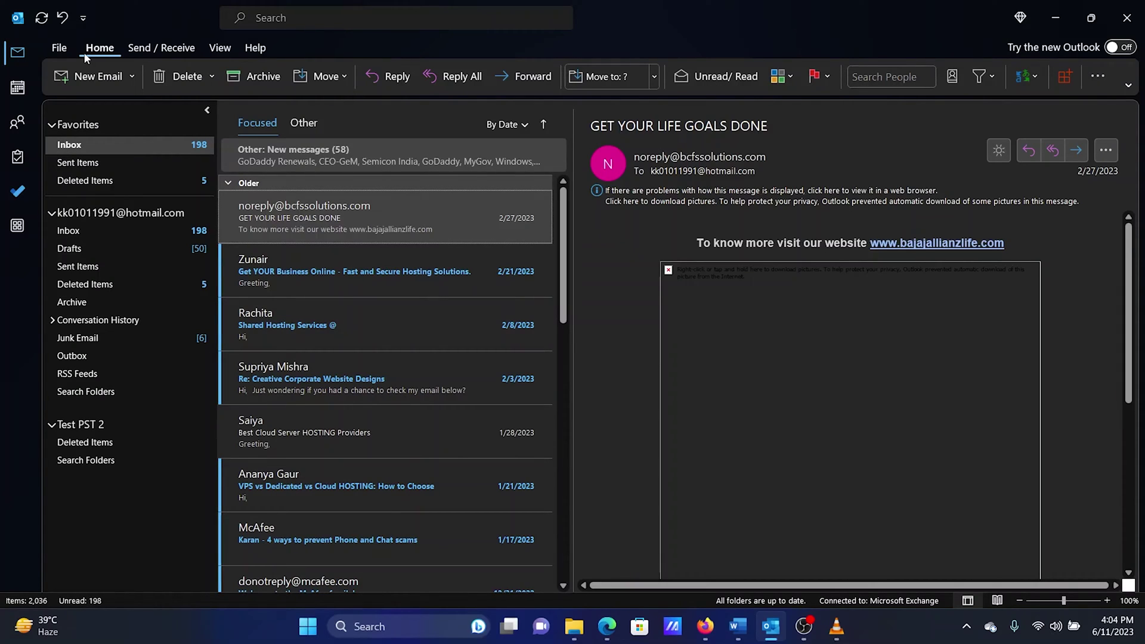
# Step: Run Compact Now again on the .ost file via Data Files, Settings, Advanced, Outlook Data File Settings
pyautogui.click(64, 50)
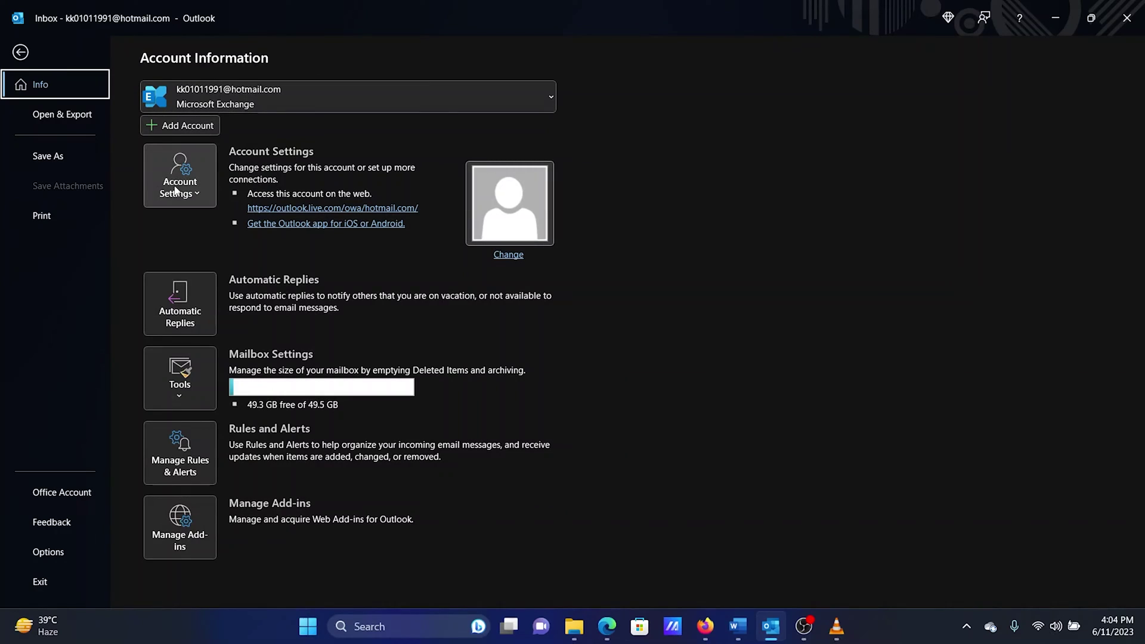
pyautogui.click(208, 171)
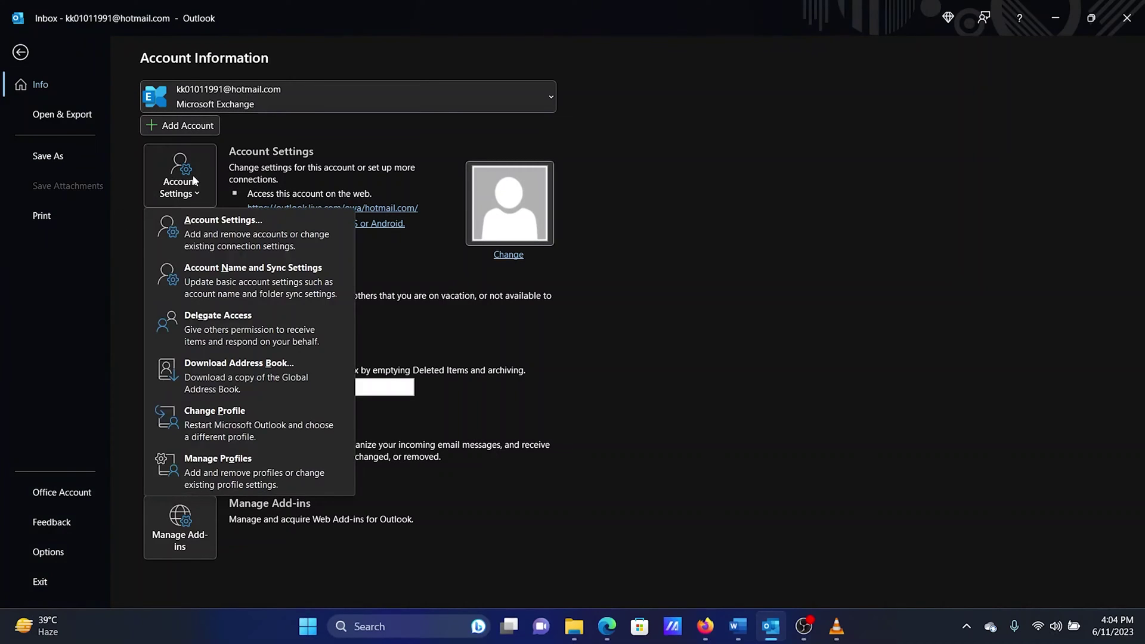
pyautogui.click(219, 223)
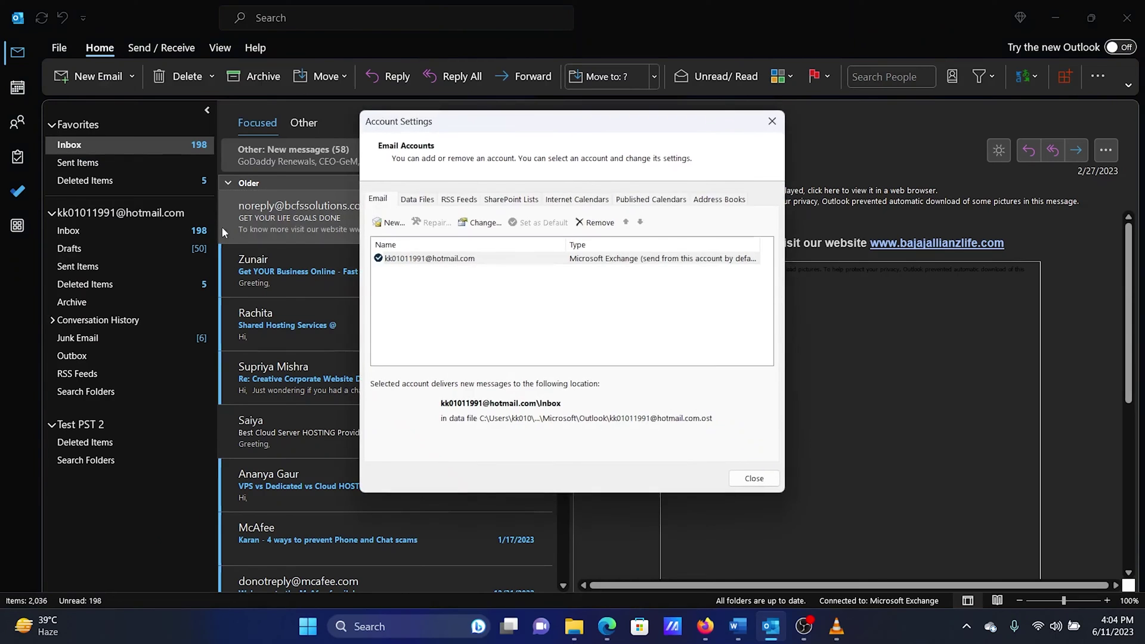
pyautogui.click(422, 205)
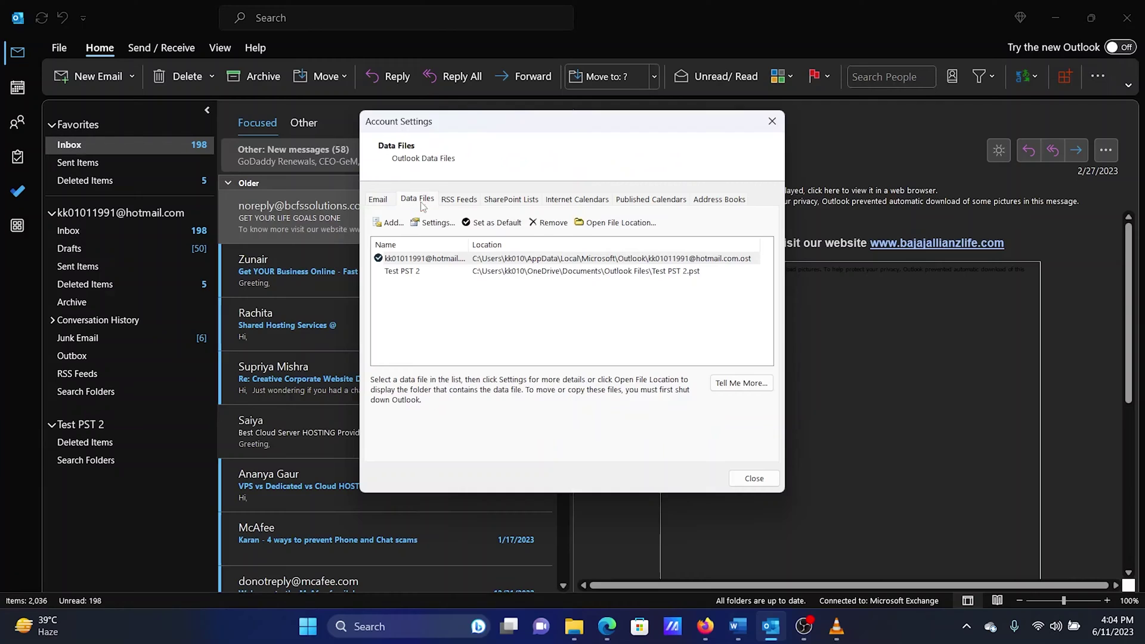
pyautogui.click(433, 261)
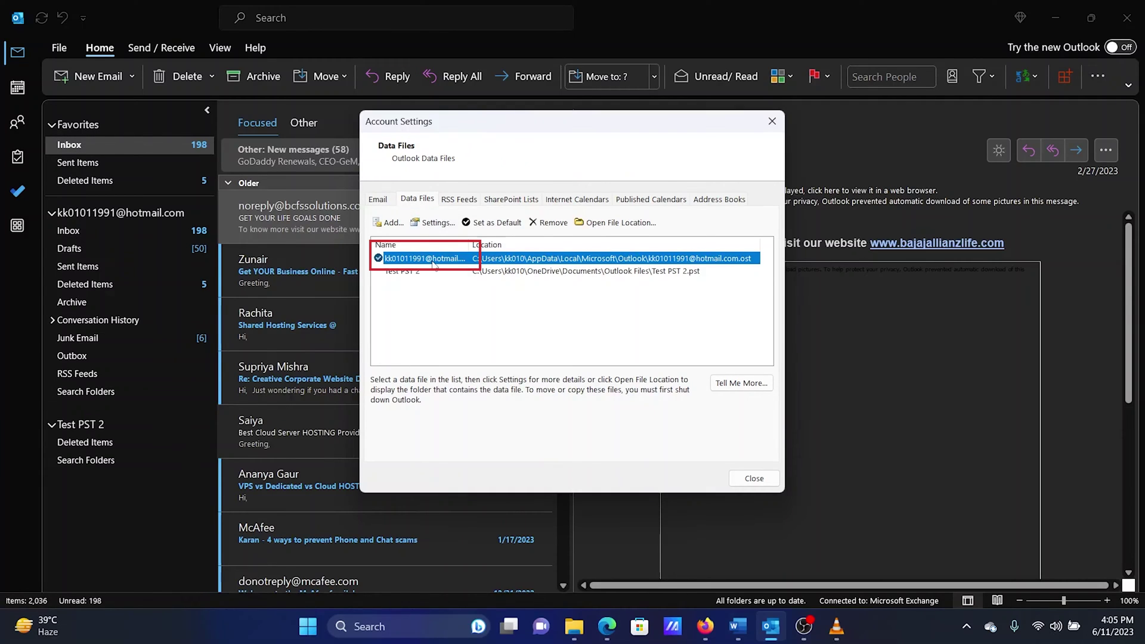
pyautogui.click(437, 224)
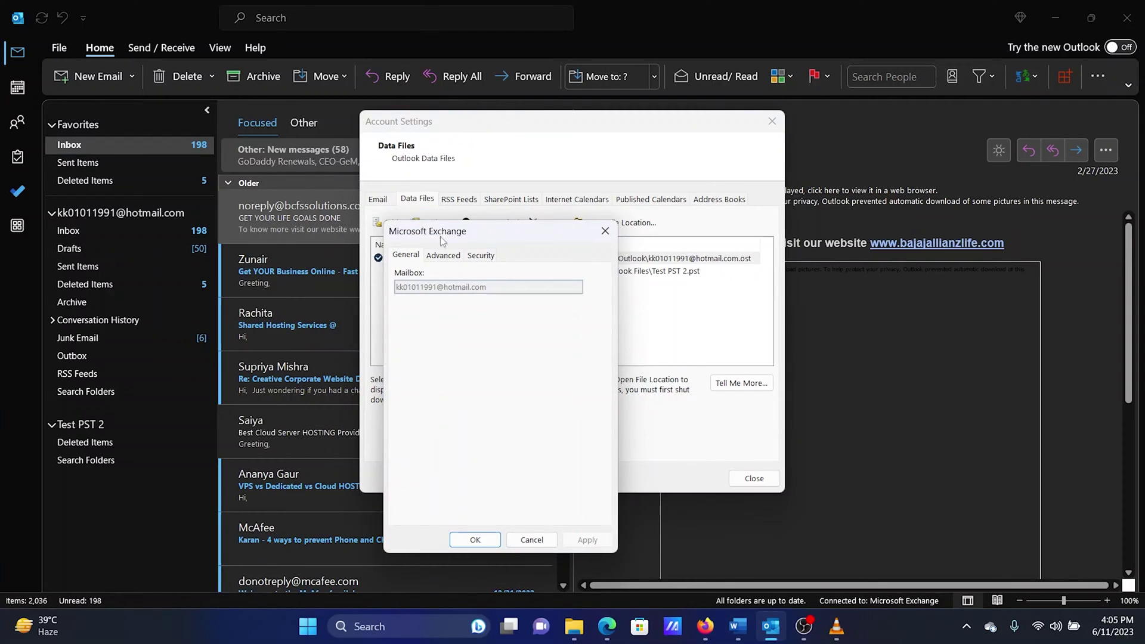
pyautogui.click(445, 257)
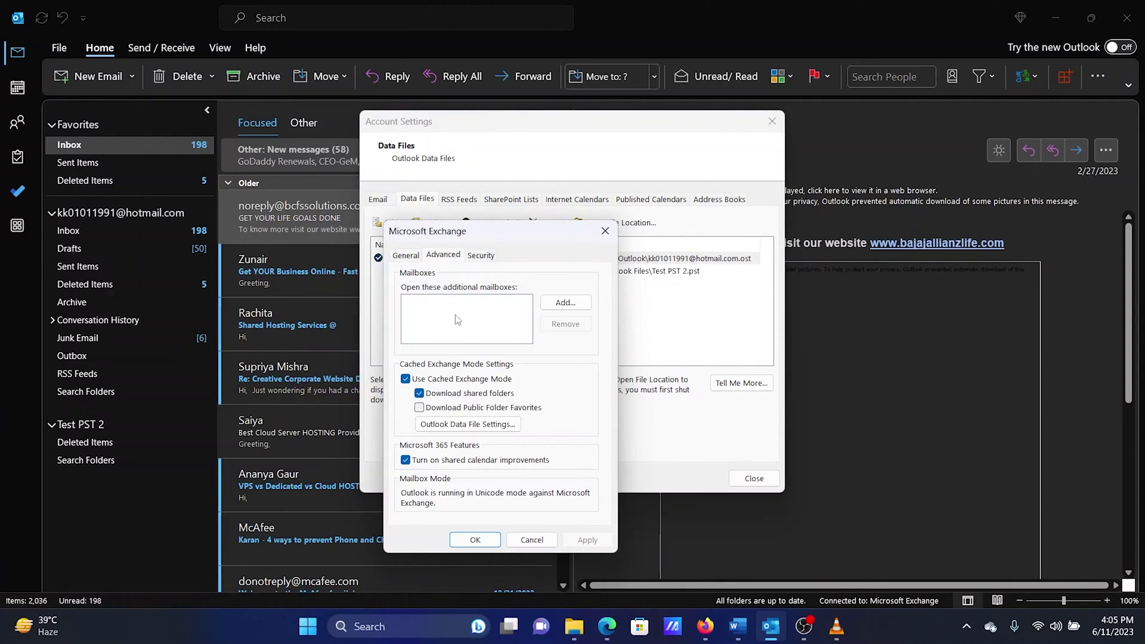
pyautogui.click(475, 425)
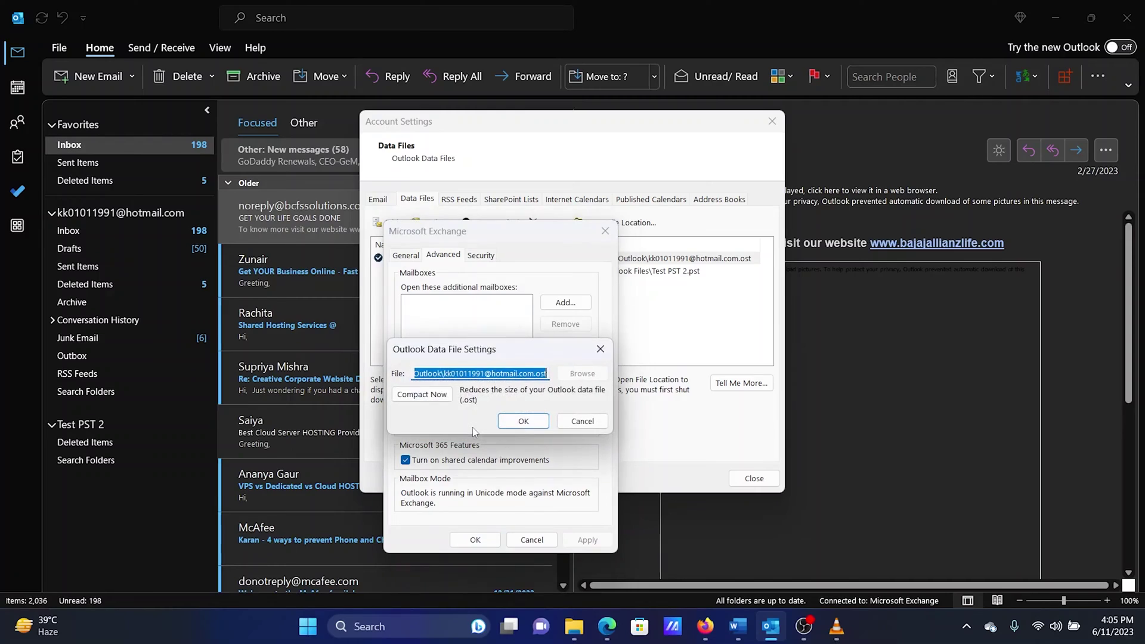
pyautogui.click(442, 396)
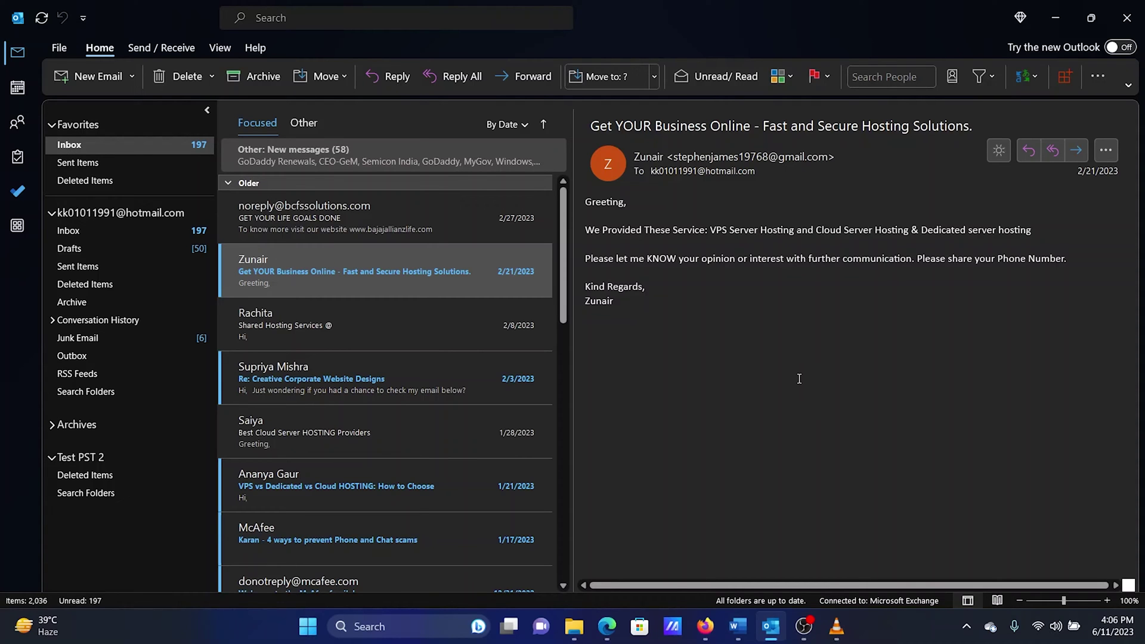
pyautogui.click(57, 52)
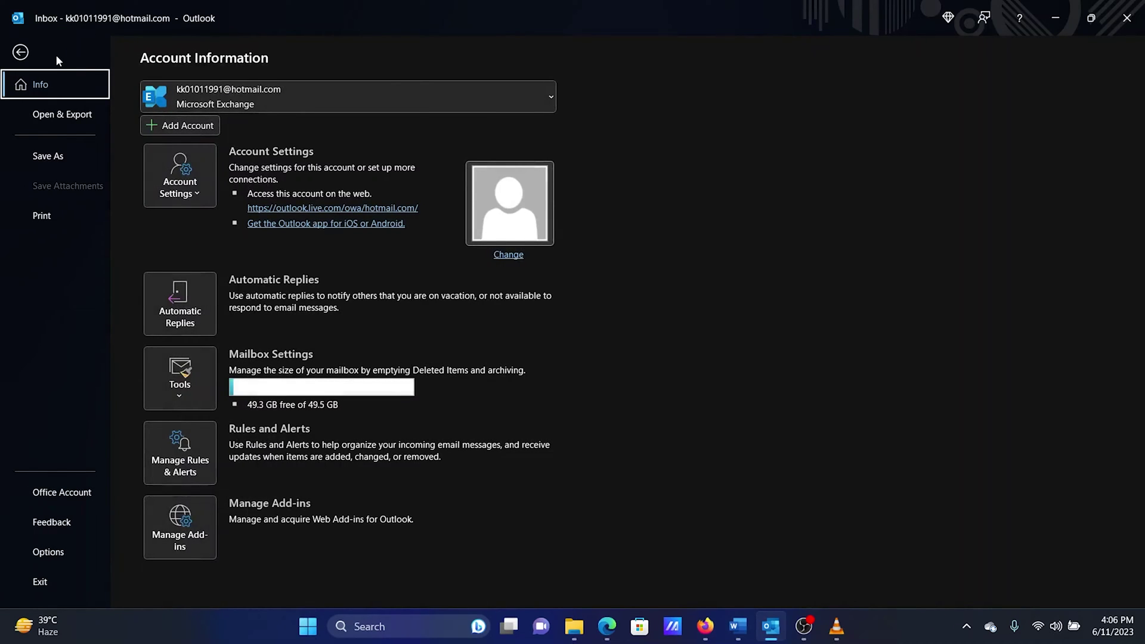
pyautogui.click(181, 379)
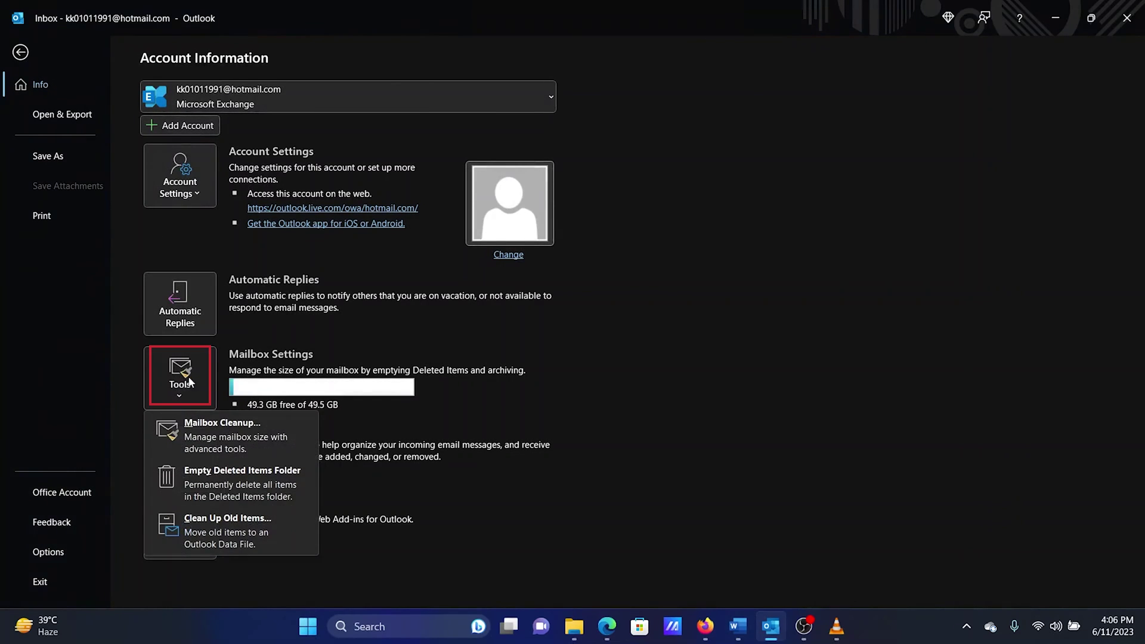
pyautogui.click(235, 435)
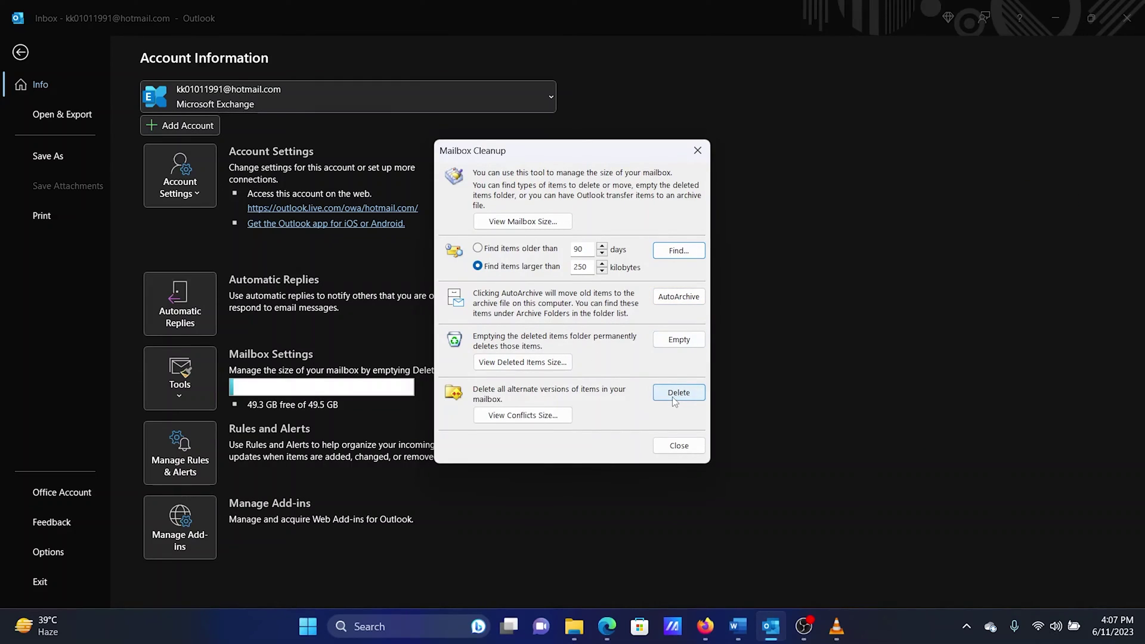
pyautogui.click(680, 446)
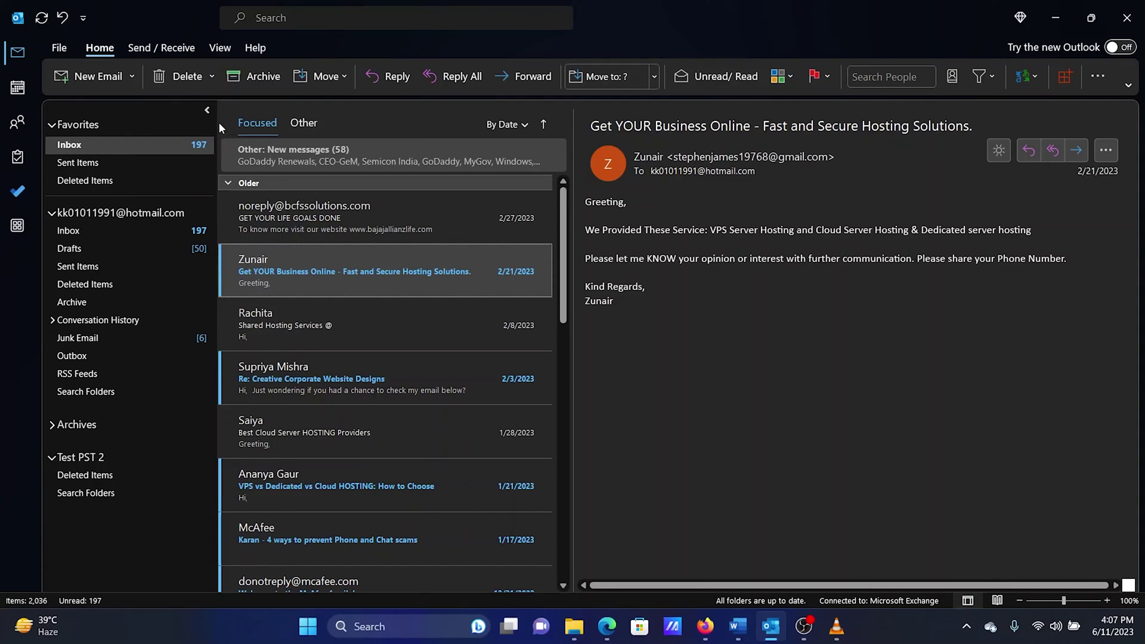
# Step: Run Clean Up Conversation on the hosting-services email and acknowledge that nothing was removed
pyautogui.click(213, 76)
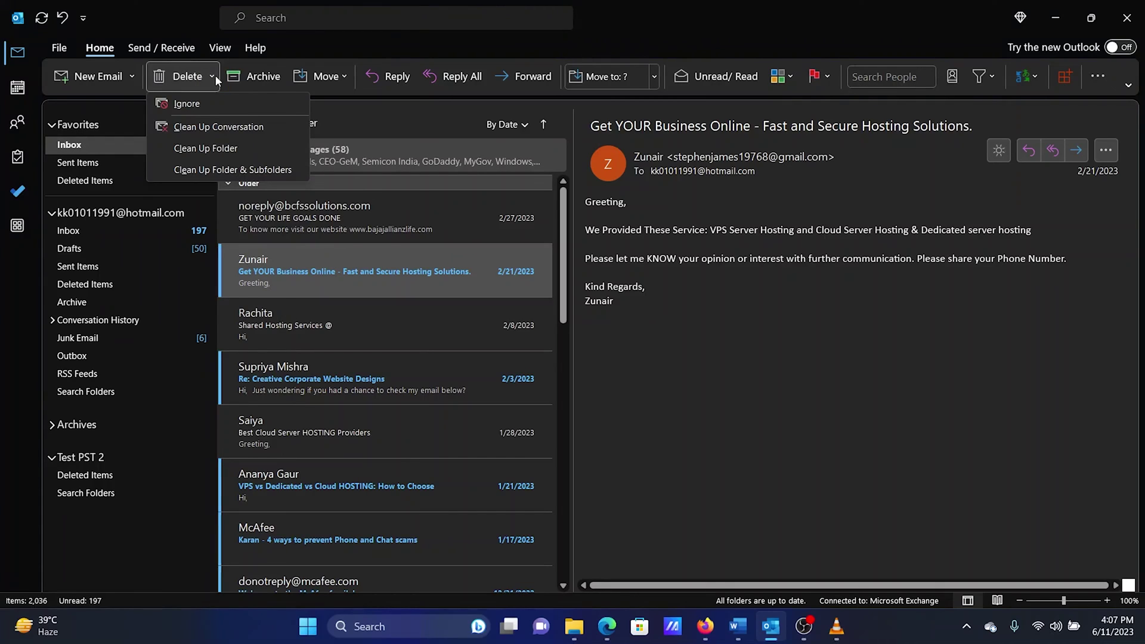
pyautogui.click(210, 127)
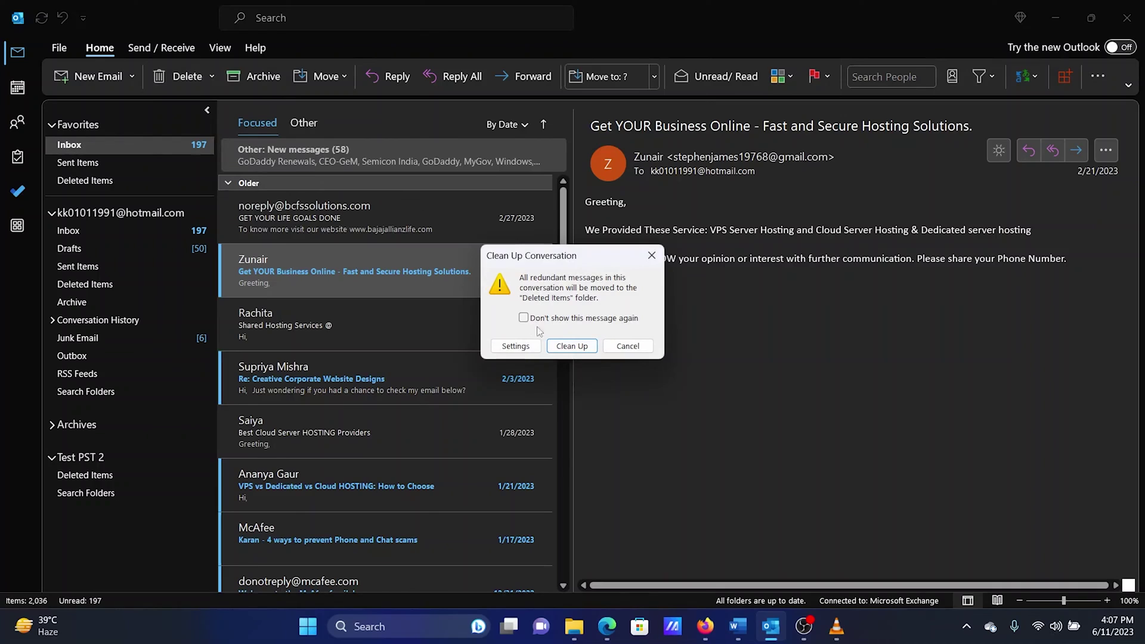
pyautogui.click(571, 347)
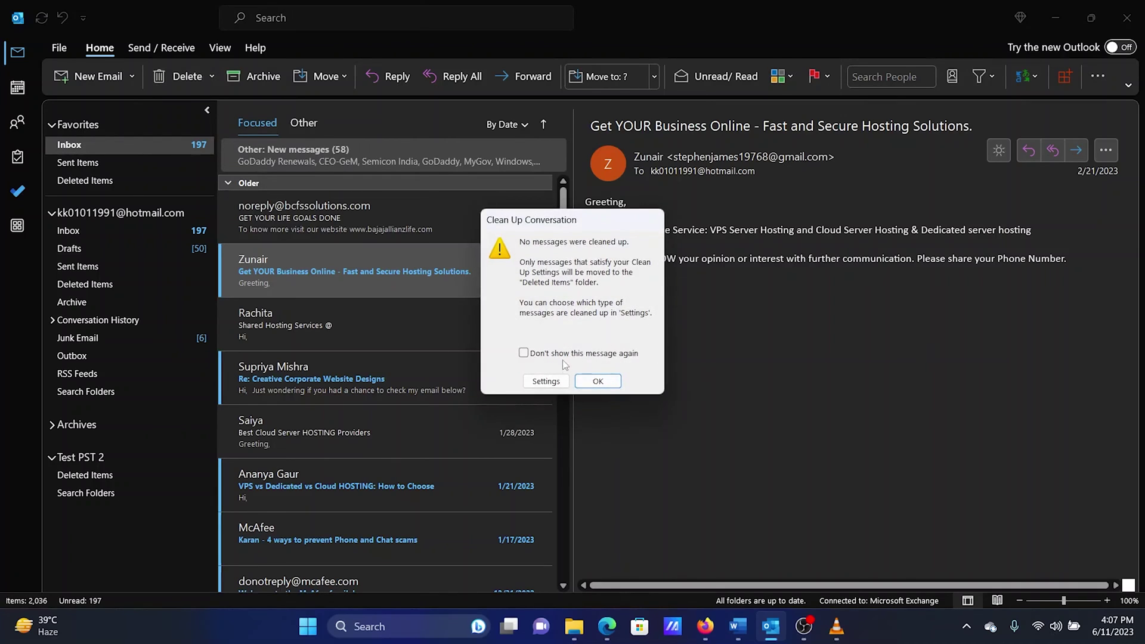